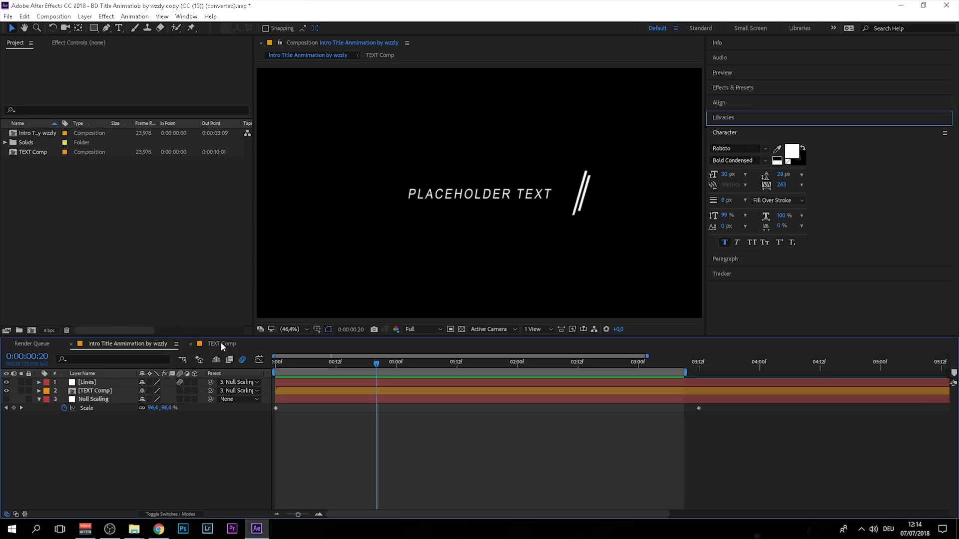
# Open the TEXT Comp precomposition and enter and exit editing of the PLACEHOLDER TEXT title.
pyautogui.click(98, 391)
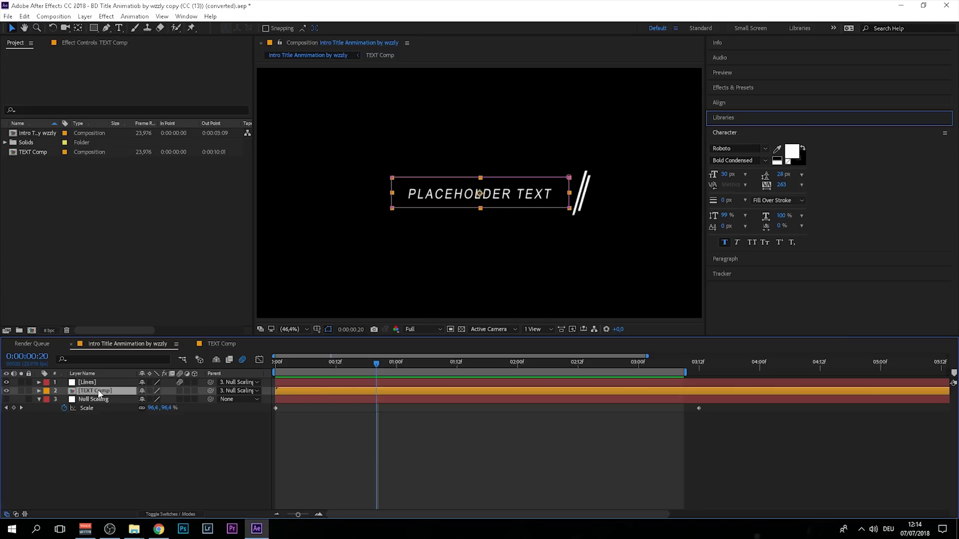
pyautogui.doubleClick(98, 395)
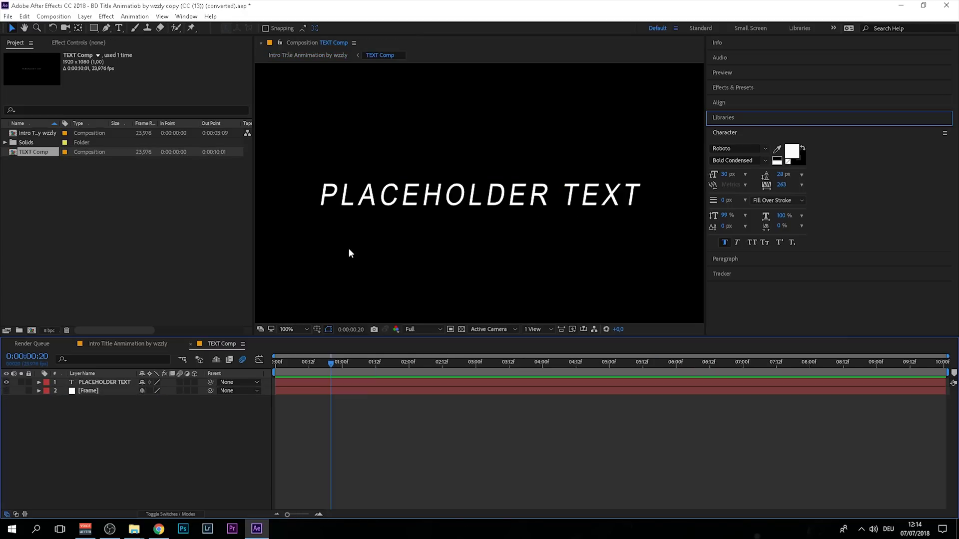
pyautogui.click(104, 385)
pyautogui.doubleClick(104, 384)
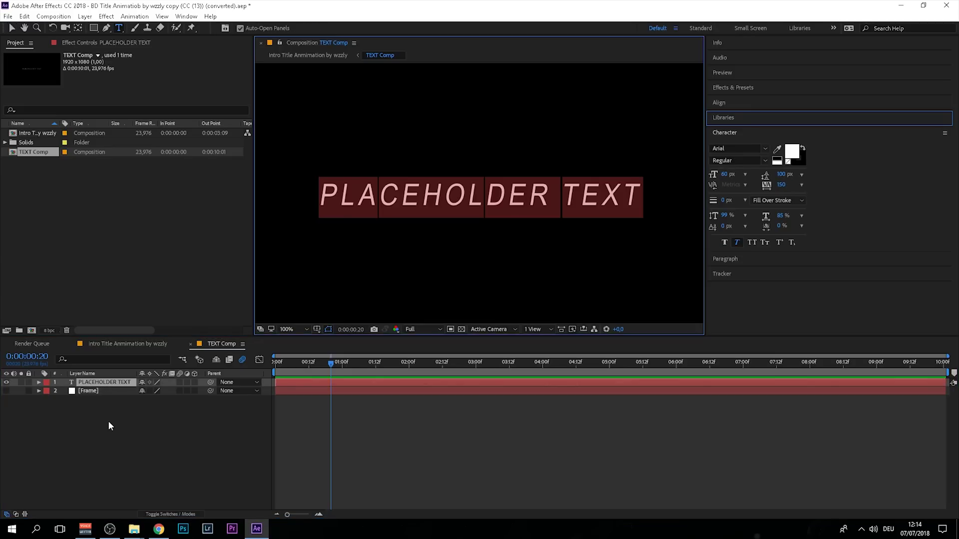
pyautogui.click(64, 429)
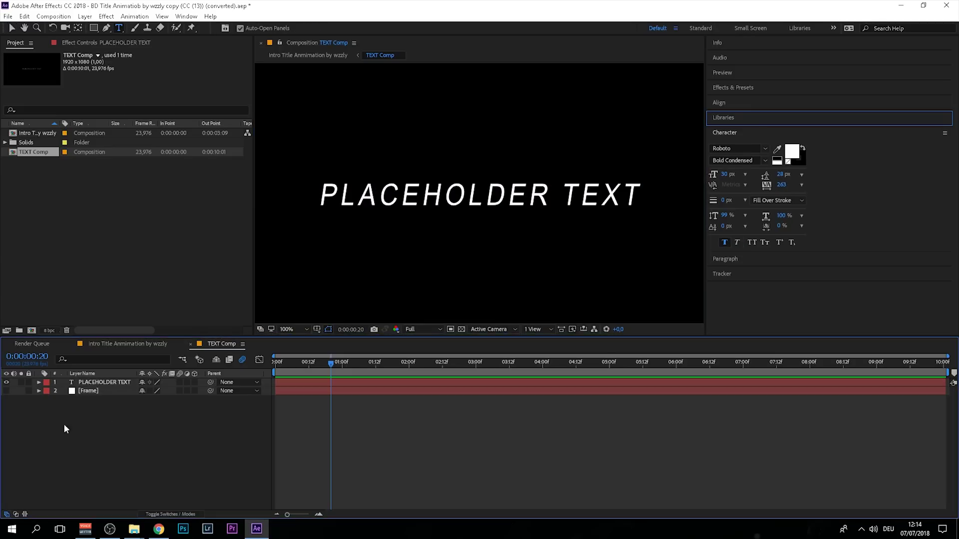
# Show the Frame layer, check the intro title comp, then hide the Frame layer again.
pyautogui.click(7, 391)
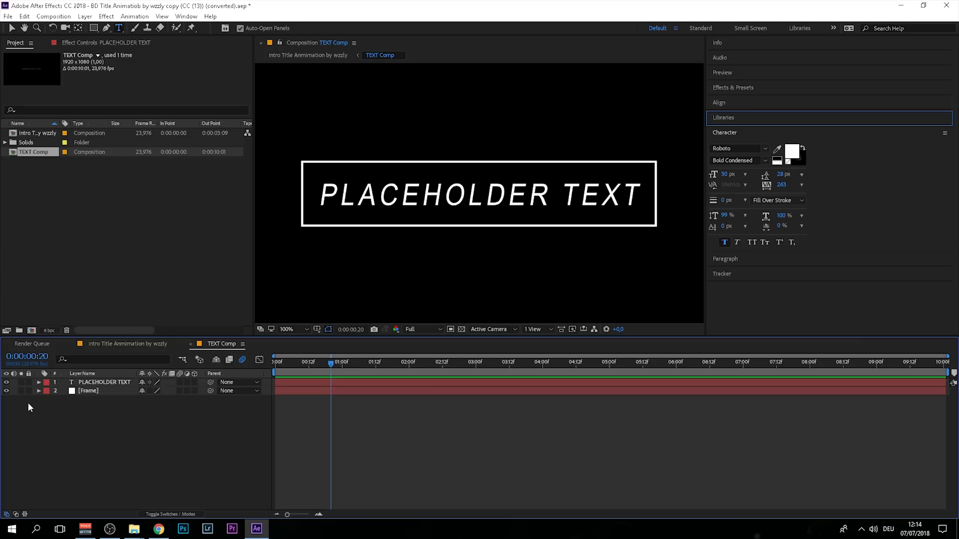
pyautogui.click(132, 343)
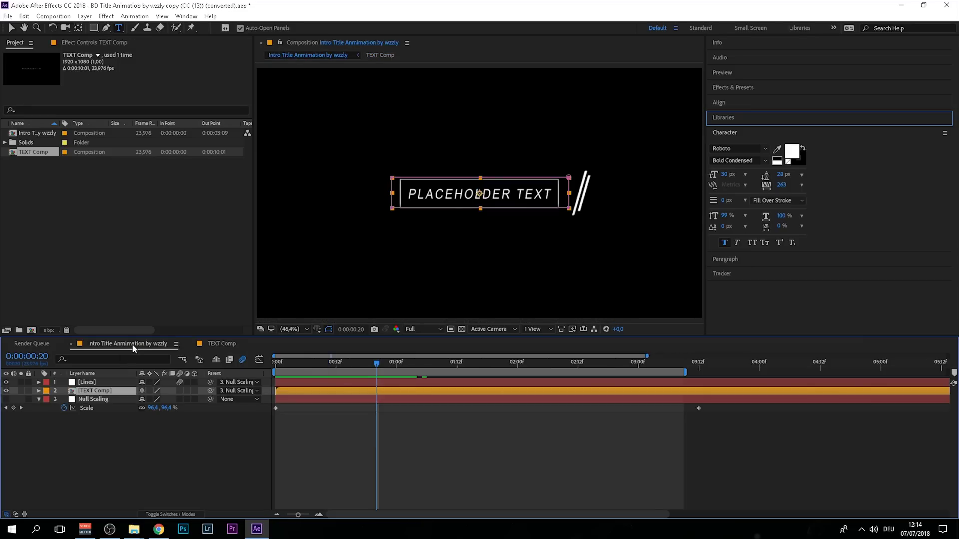
pyautogui.click(215, 343)
pyautogui.click(6, 391)
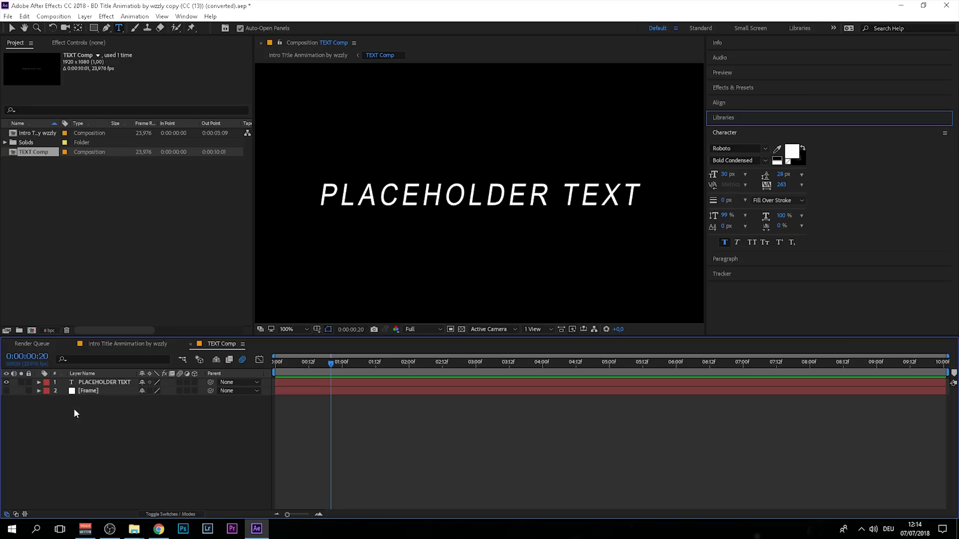
# Return to the intro title composition, select Null Scaling, and toggle its visibility on and off.
pyautogui.click(121, 344)
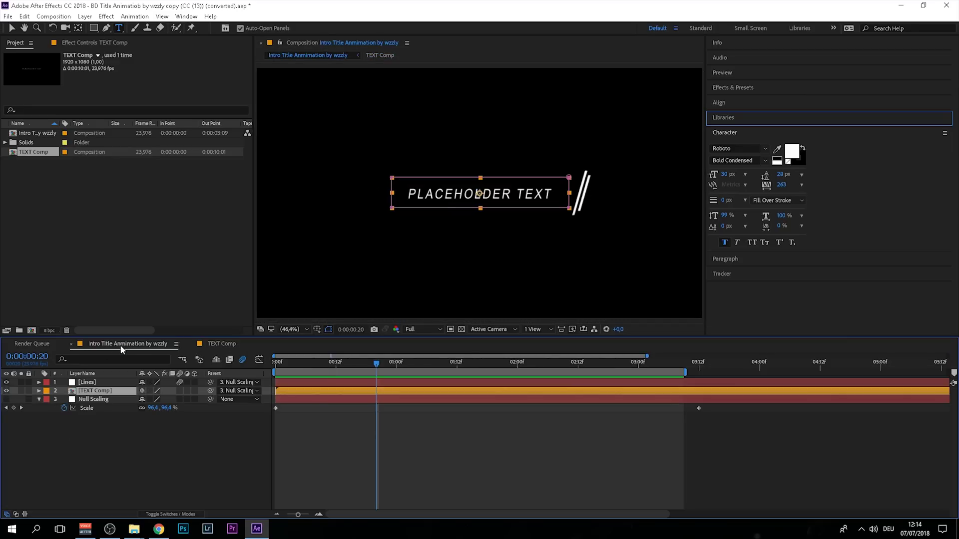
pyautogui.click(93, 382)
pyautogui.click(98, 391)
pyautogui.click(108, 401)
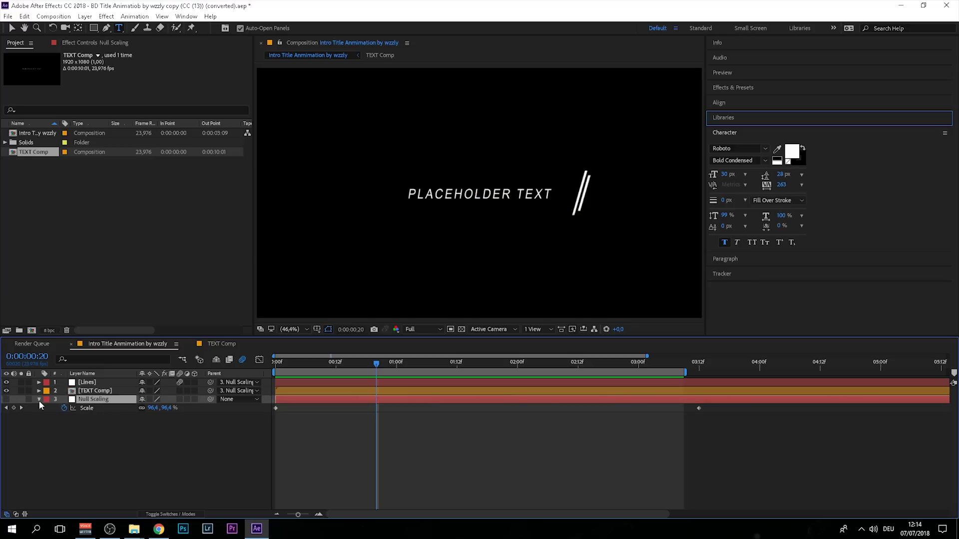
pyautogui.click(6, 399)
pyautogui.click(6, 400)
# Scale Null Scaling to 96,4 %, delete the extra Scale keyframe, and preview around 0:00:00:18.
pyautogui.moveTo(150, 409); pyautogui.dragTo(156, 413)
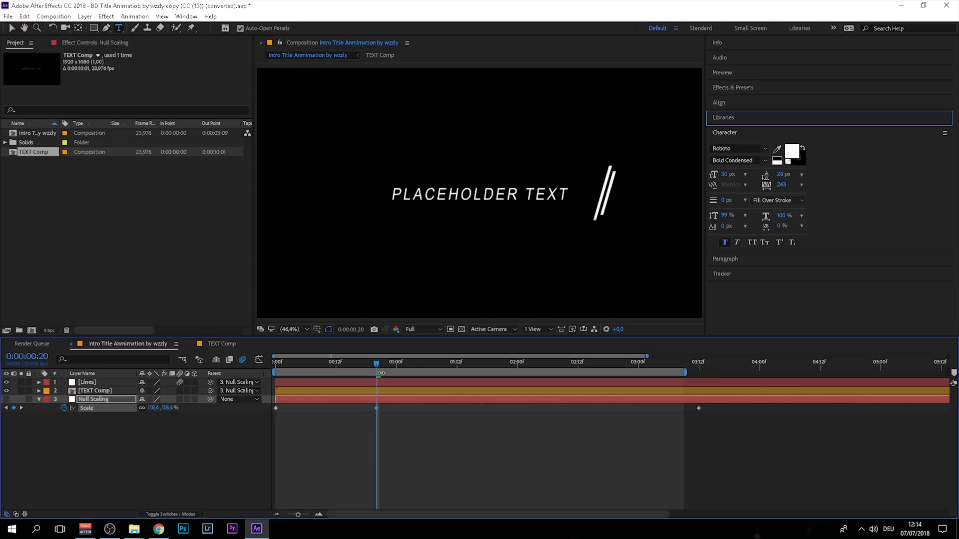
pyautogui.moveTo(376, 363); pyautogui.dragTo(378, 407)
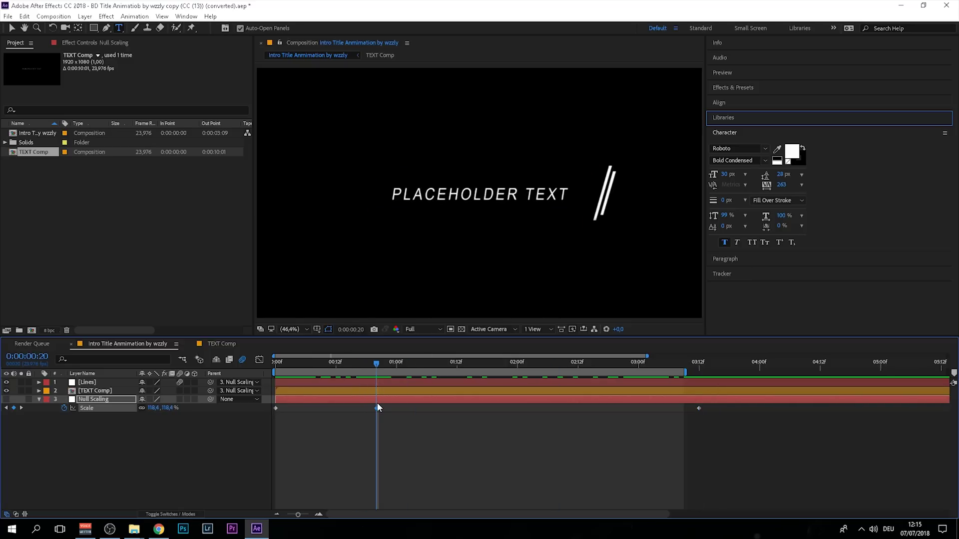
pyautogui.press('Delete')
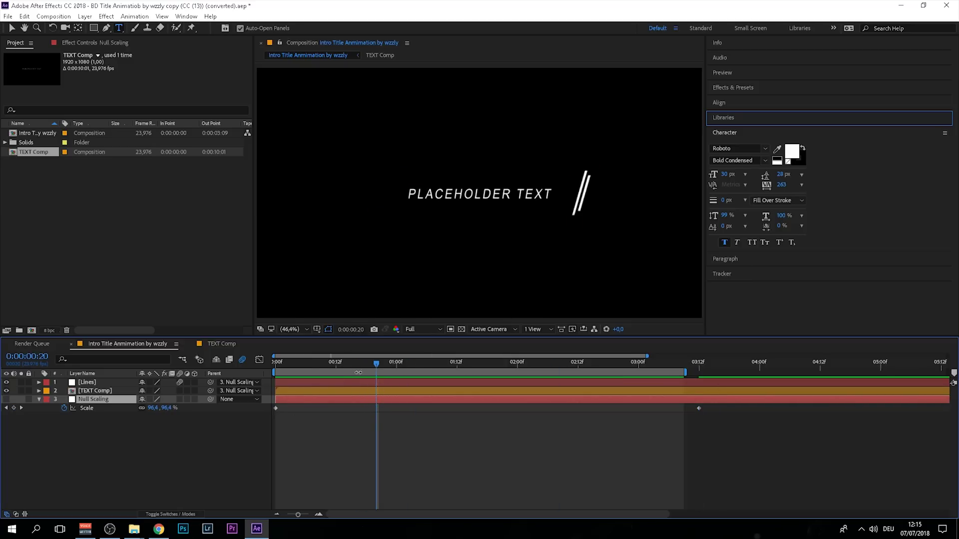
pyautogui.moveTo(358, 372)
pyautogui.mouseDown()
pyautogui.moveTo(321, 375)
pyautogui.moveTo(376, 375)
pyautogui.mouseUp()
pyautogui.click(13, 19)
# Add the intro title comp via File > Export > Add to Render Queue and open its Output Module.
pyautogui.moveTo(44, 178)
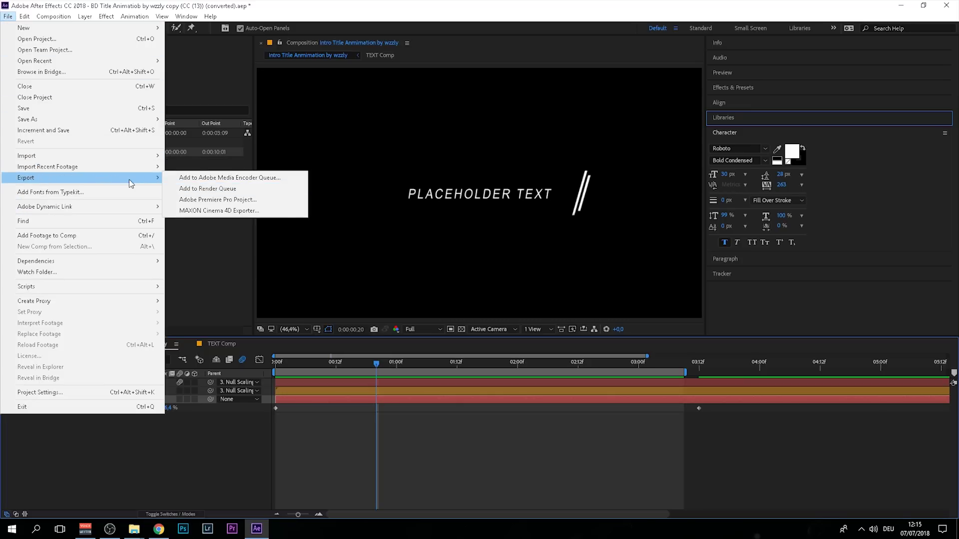
pyautogui.click(220, 189)
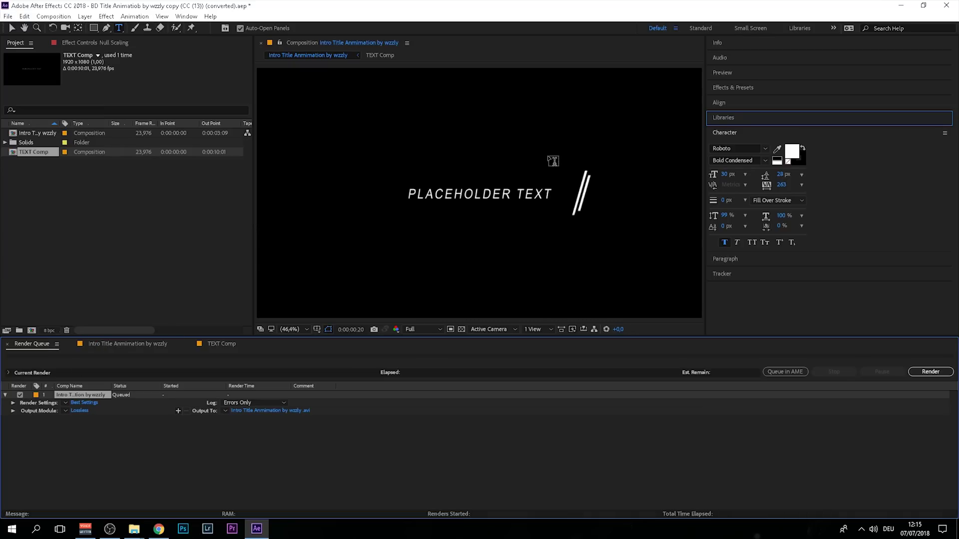
pyautogui.click(80, 411)
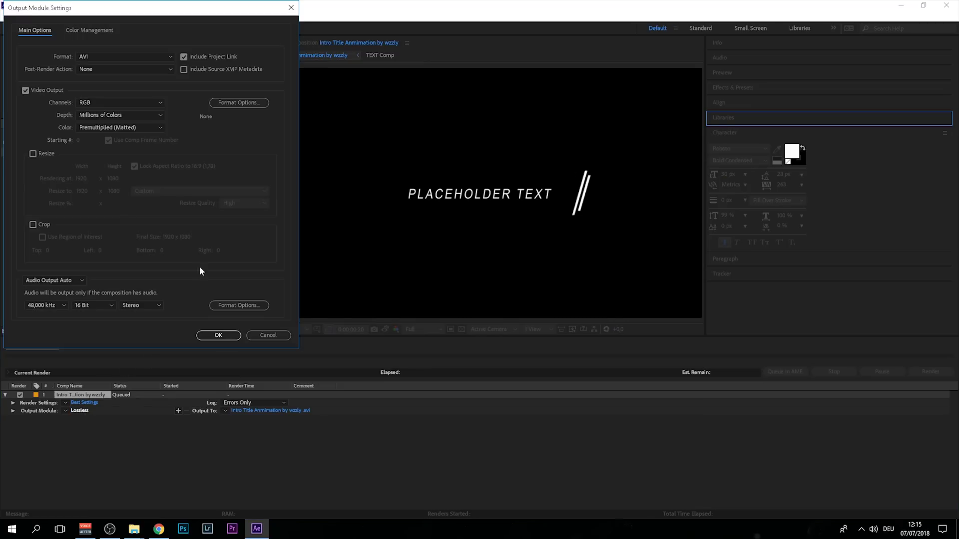
# Set the output module Format to QuickTime and Channels to RGB + Alpha, then confirm.
pyautogui.click(114, 55)
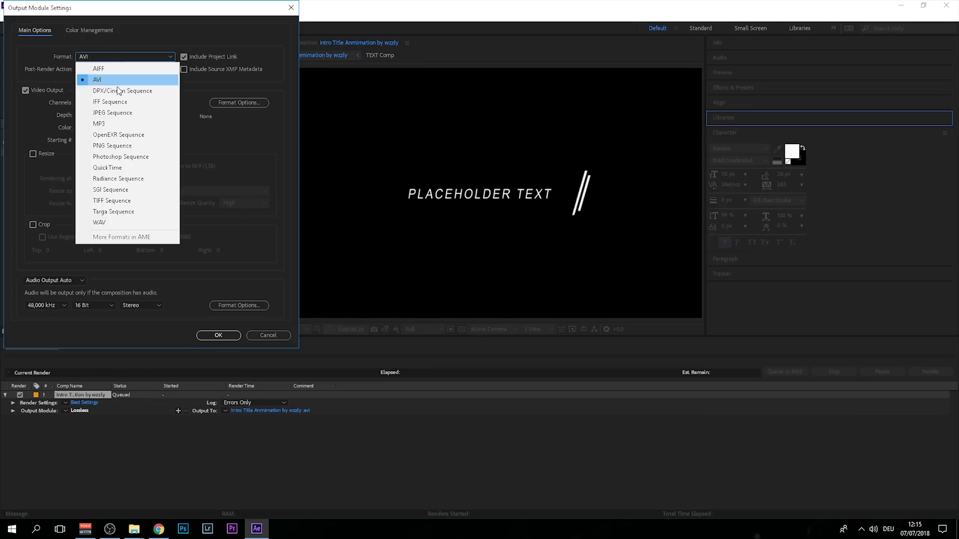
pyautogui.click(121, 168)
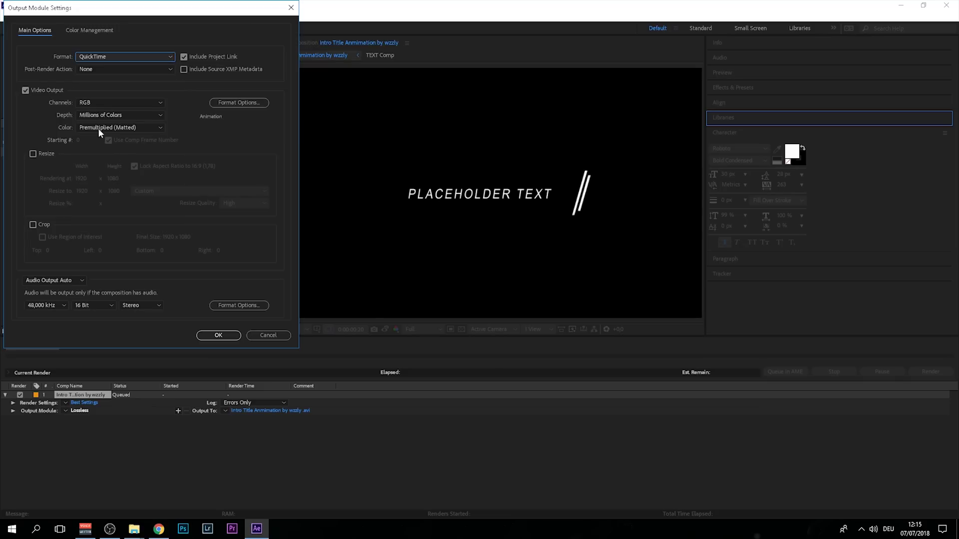
pyautogui.click(97, 102)
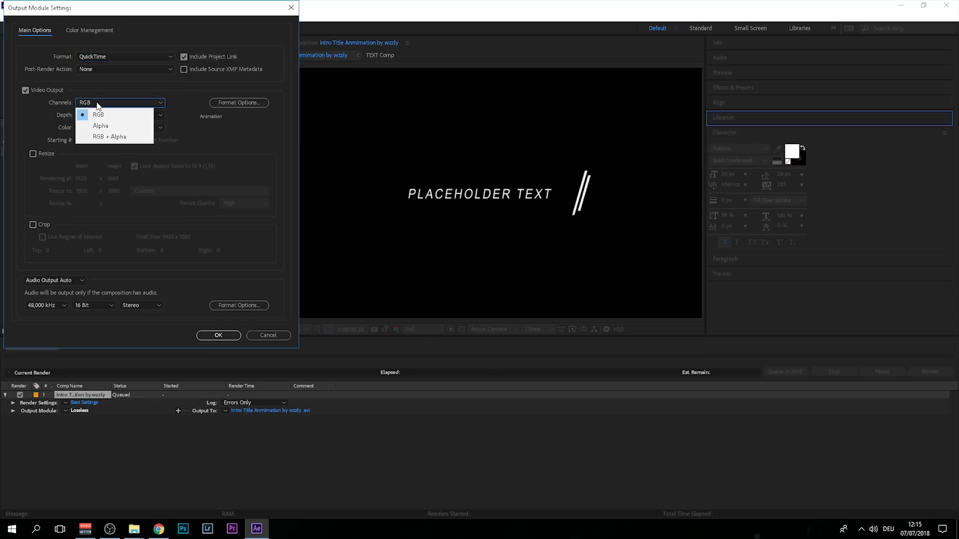
pyautogui.click(100, 137)
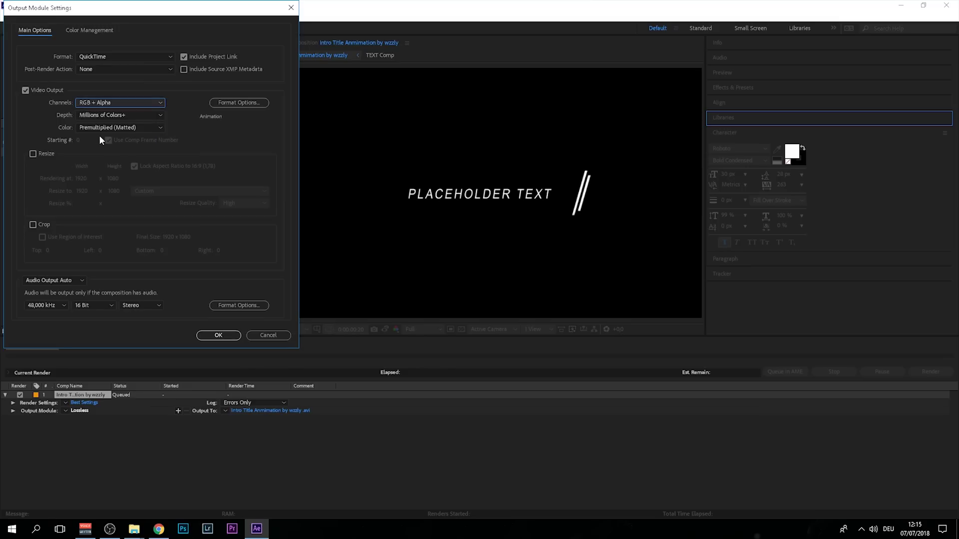
pyautogui.click(218, 335)
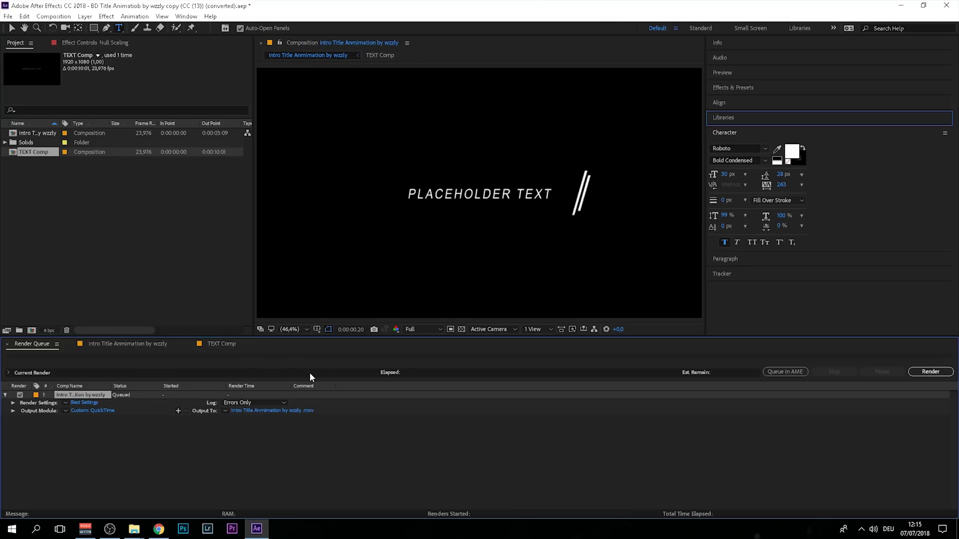
# On Intro Title Animation, toggle the Transparency Grid on and off and scrub the title animation.
pyautogui.click(460, 329)
pyautogui.click(462, 329)
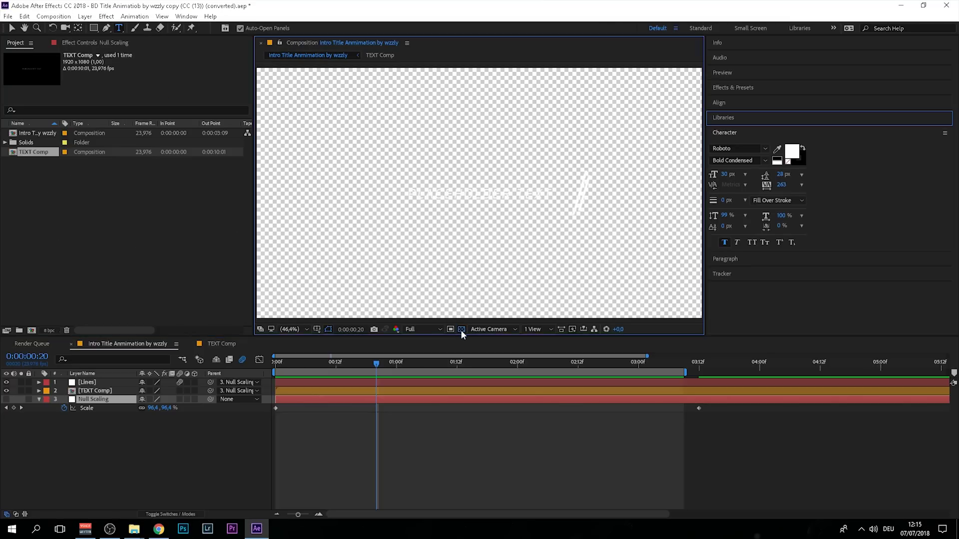
pyautogui.scroll(7, 469, 223)
pyautogui.scroll(-6, 469, 225)
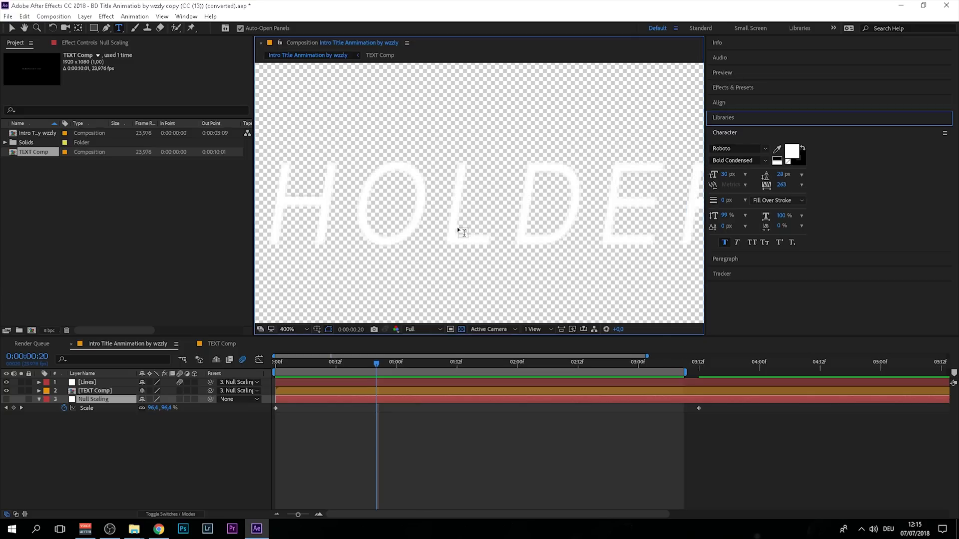
pyautogui.scroll(-2, 550, 197)
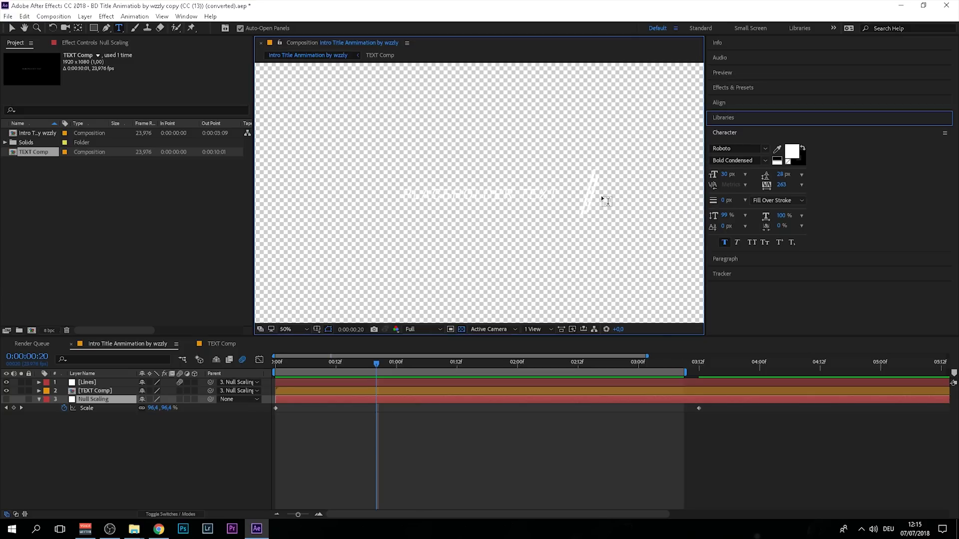
pyautogui.scroll(-2, 482, 220)
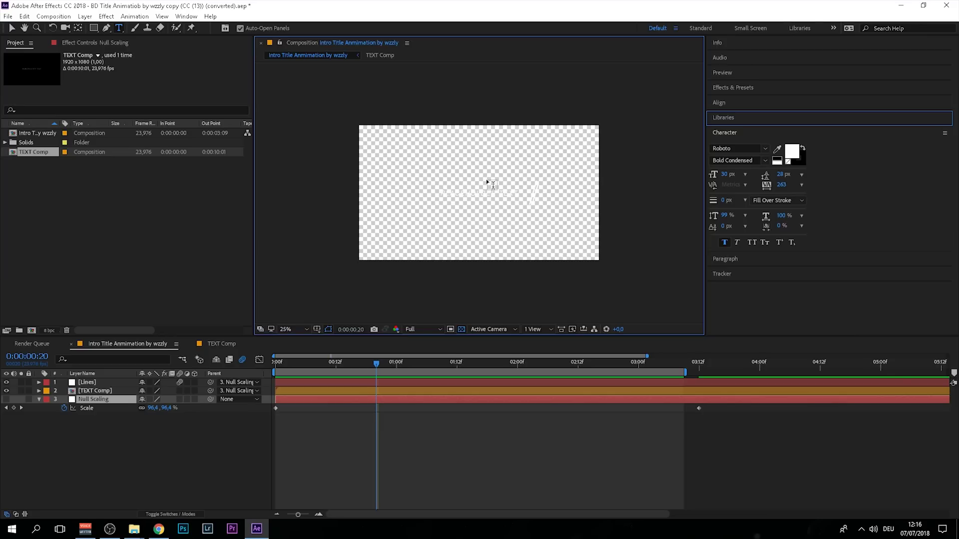
pyautogui.press('space')
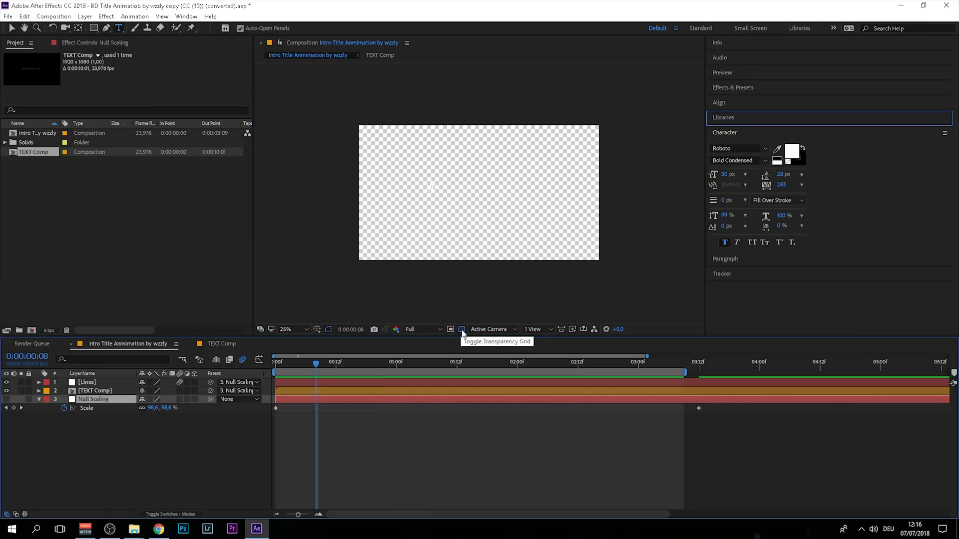
pyautogui.click(461, 329)
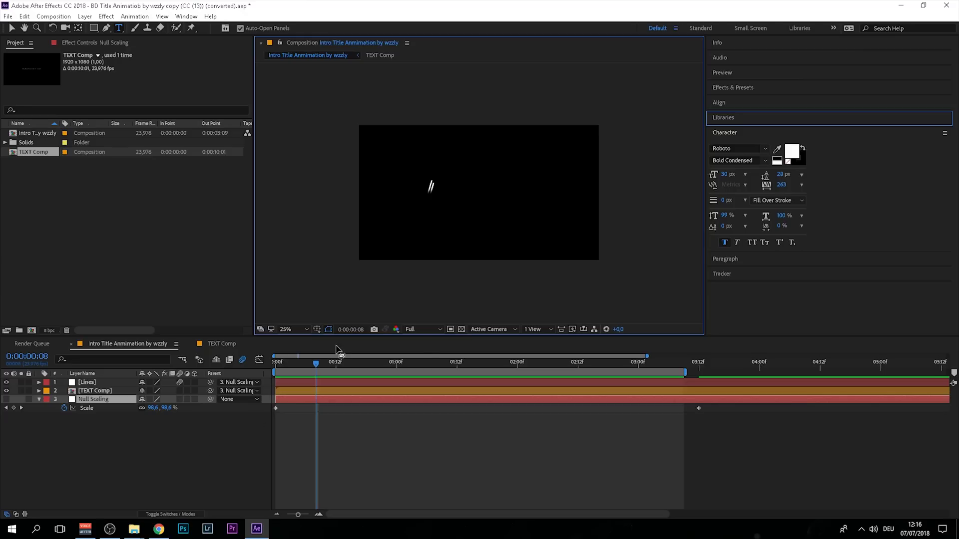
pyautogui.moveTo(316, 364)
pyautogui.mouseDown()
pyautogui.moveTo(300, 364)
pyautogui.moveTo(370, 365)
pyautogui.moveTo(311, 369)
pyautogui.mouseUp()
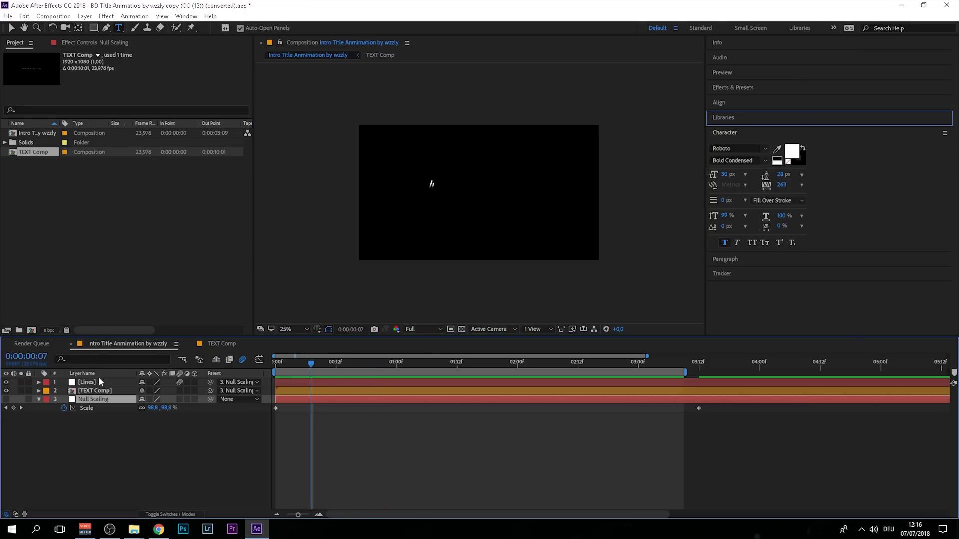
# Play the title animation, deselect Null Scaling, and bring up File > Save As > Save a Copy As CC (13).
pyautogui.press('space')
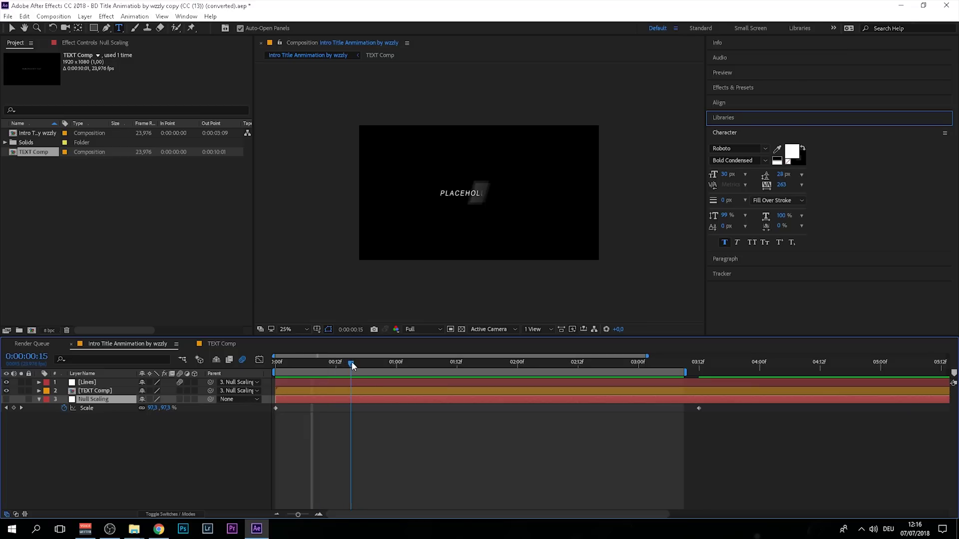
pyautogui.click(180, 438)
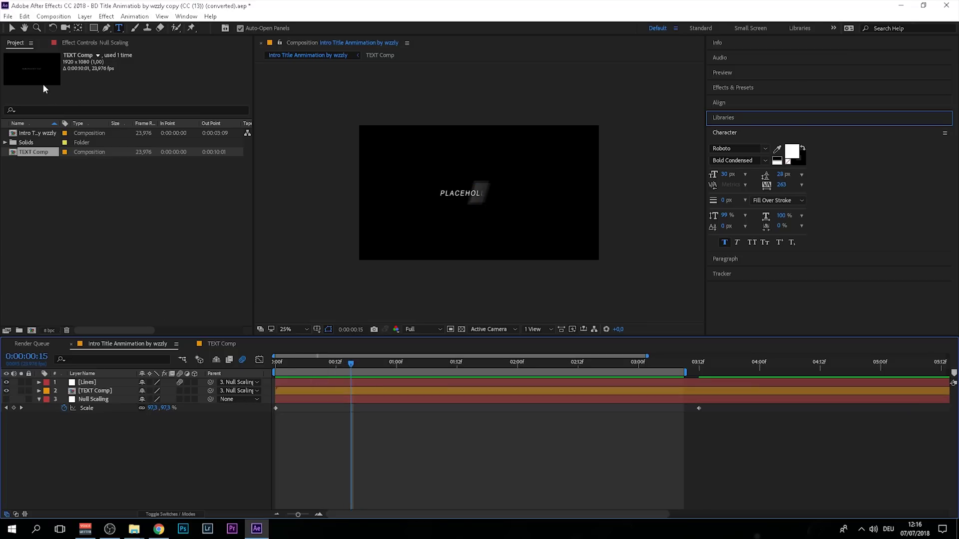
pyautogui.click(9, 18)
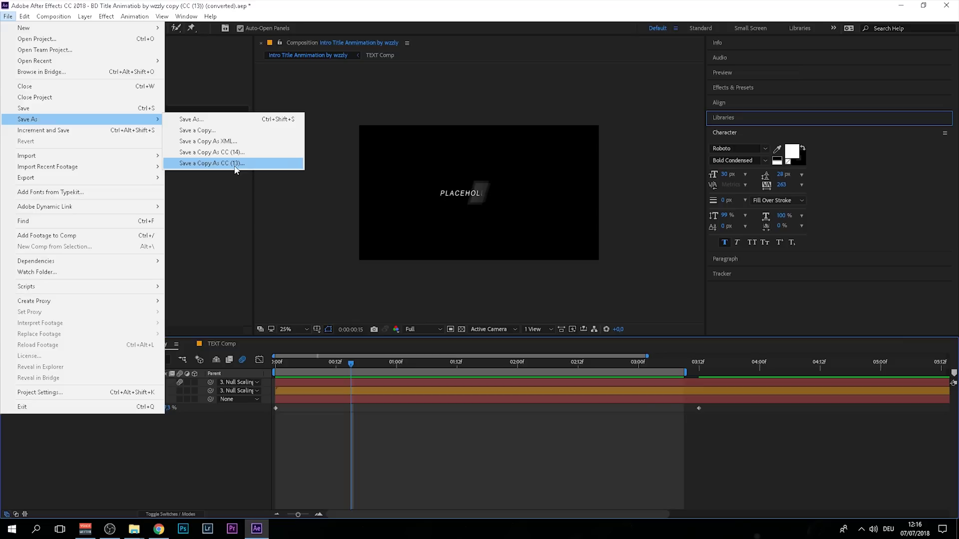
# Dismiss the save choices and move the current time to about 0:00:02:22.
pyautogui.click(235, 164)
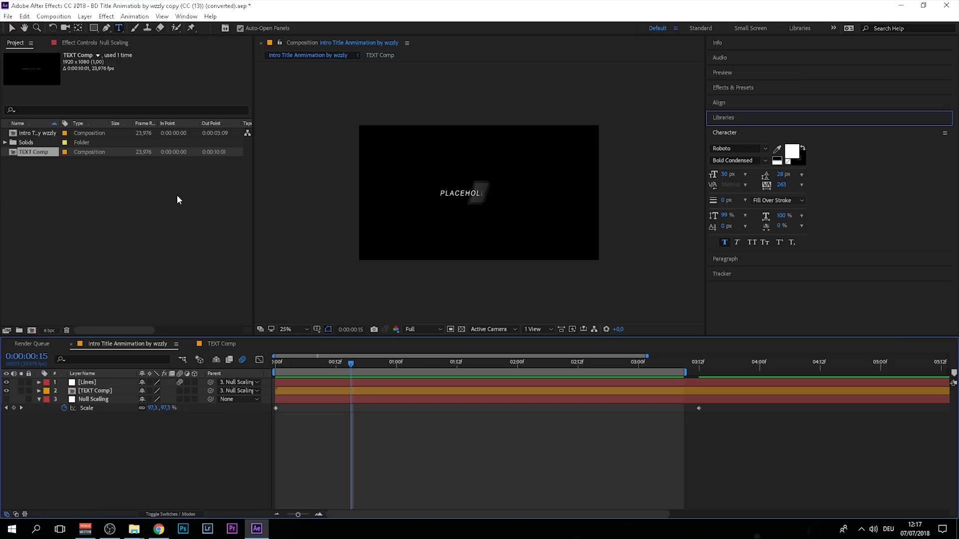
pyautogui.moveTo(394, 362); pyautogui.dragTo(629, 387)
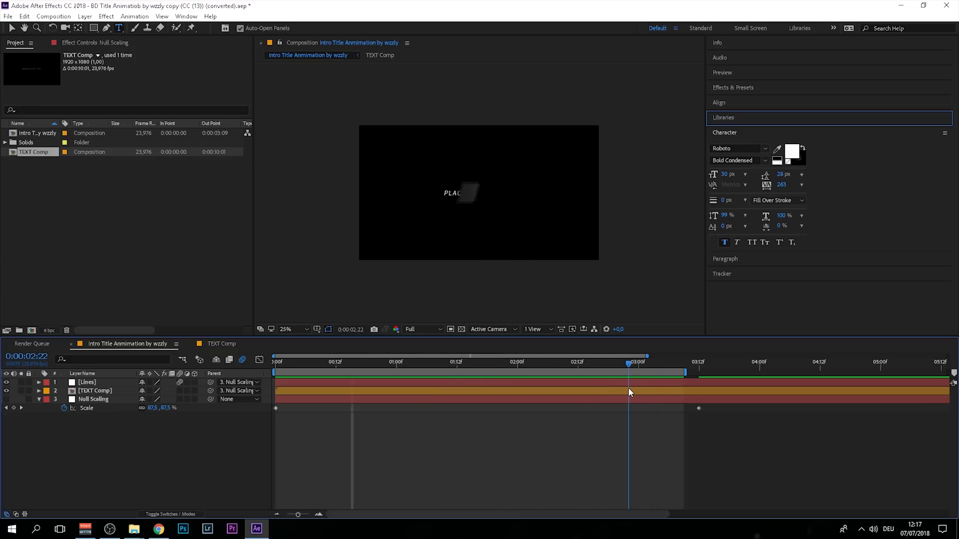